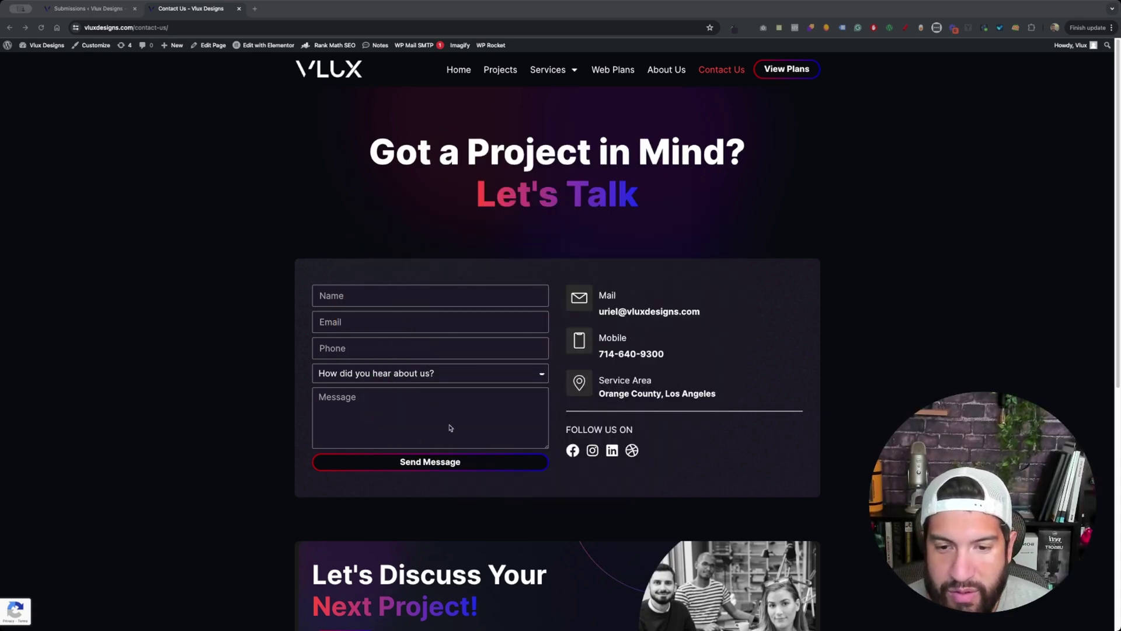
Bring the Vlux Designs Contact Us page with its contact form into focus
left_click(374, 403)
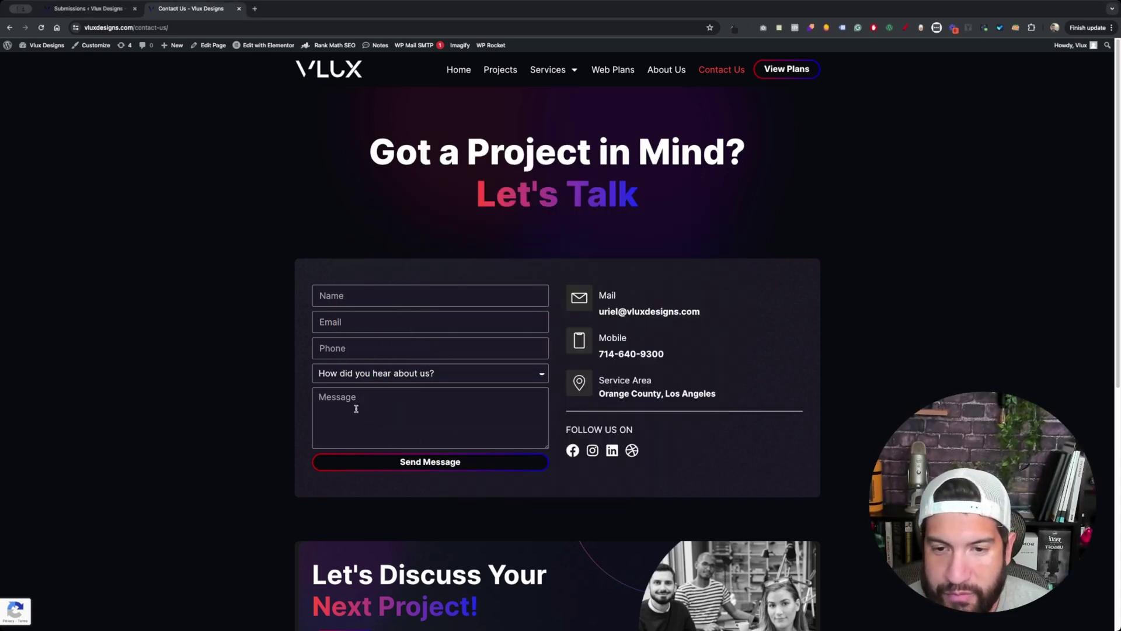
left_click(100, 10)
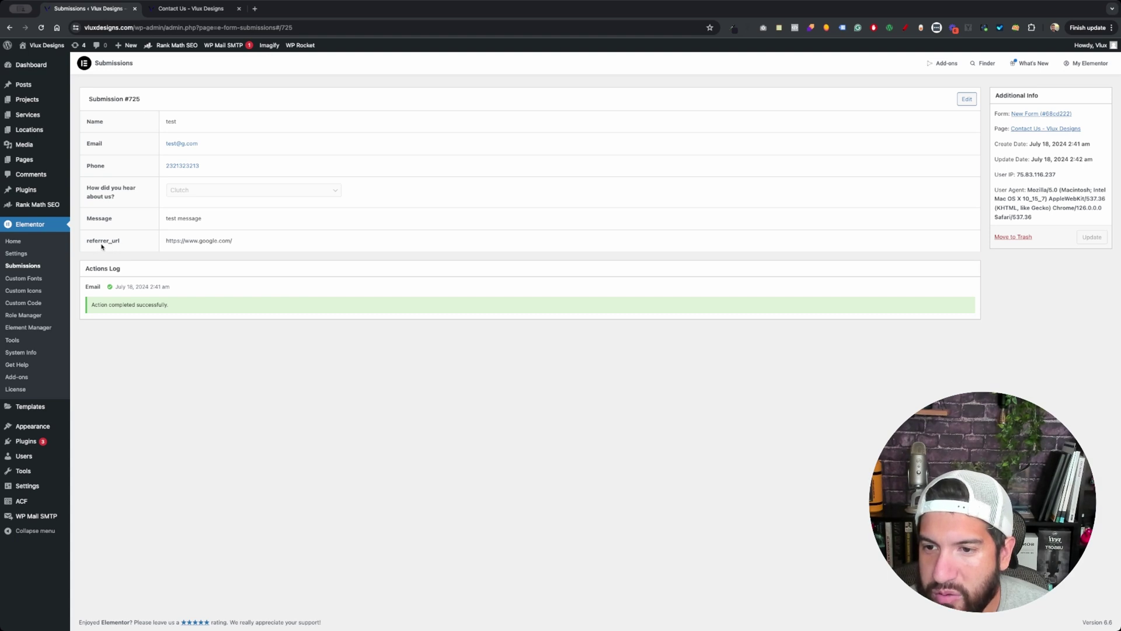
left_click_drag(248, 244, 165, 244)
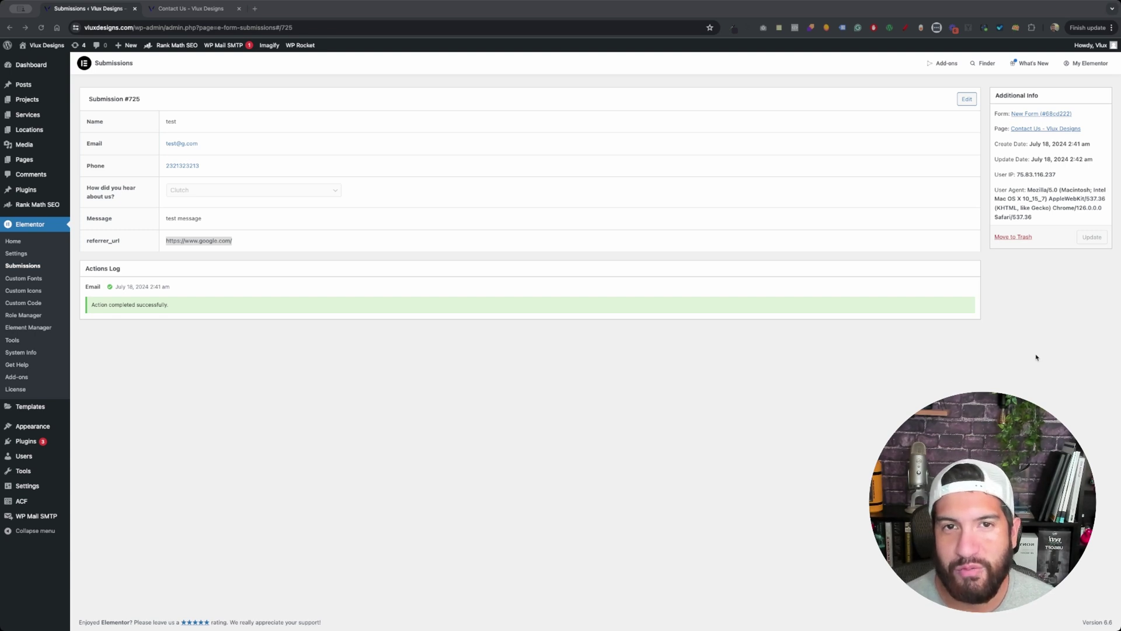
key("super+Tab")
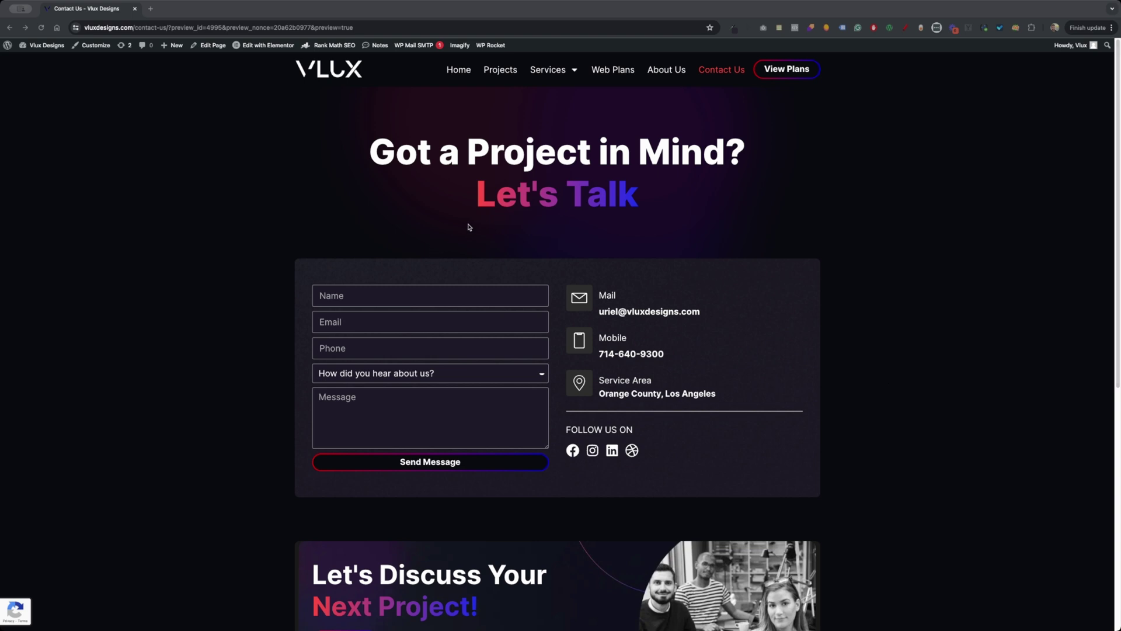
Open Contact Us in Elementor and add two new fields to the contact form's Form Fields
left_click(426, 242)
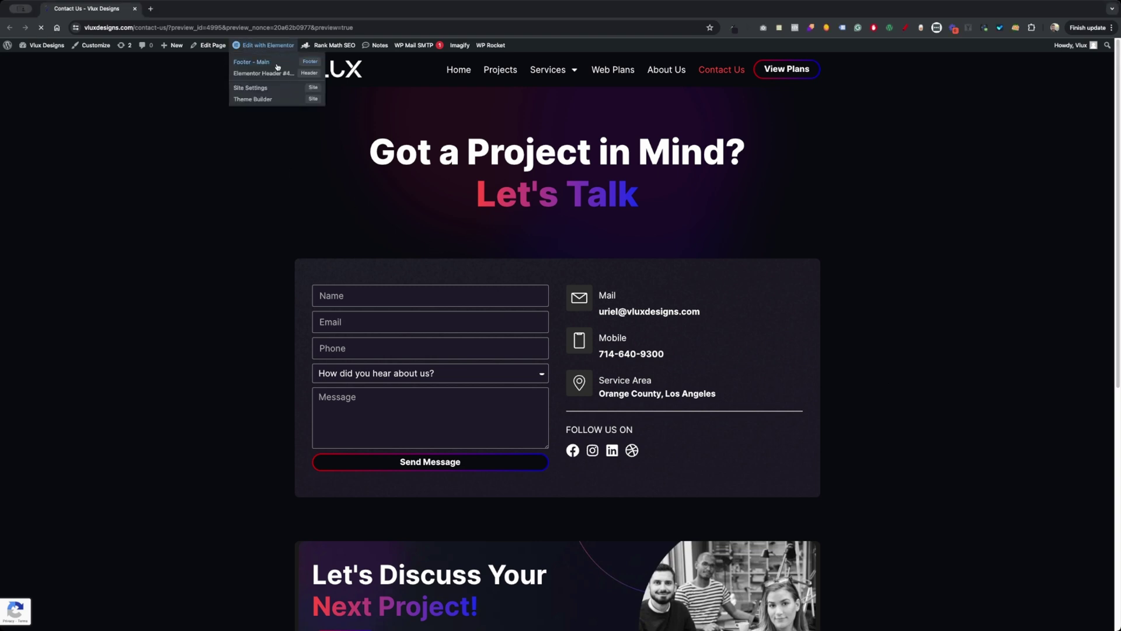
left_click(242, 61)
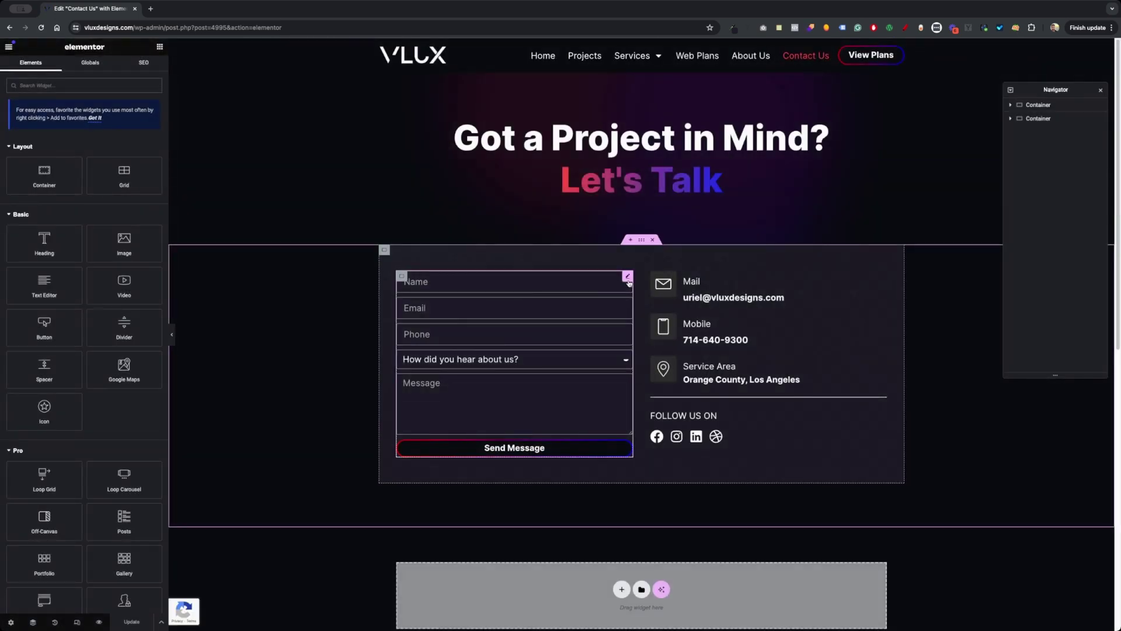
left_click(628, 280)
left_click(84, 350)
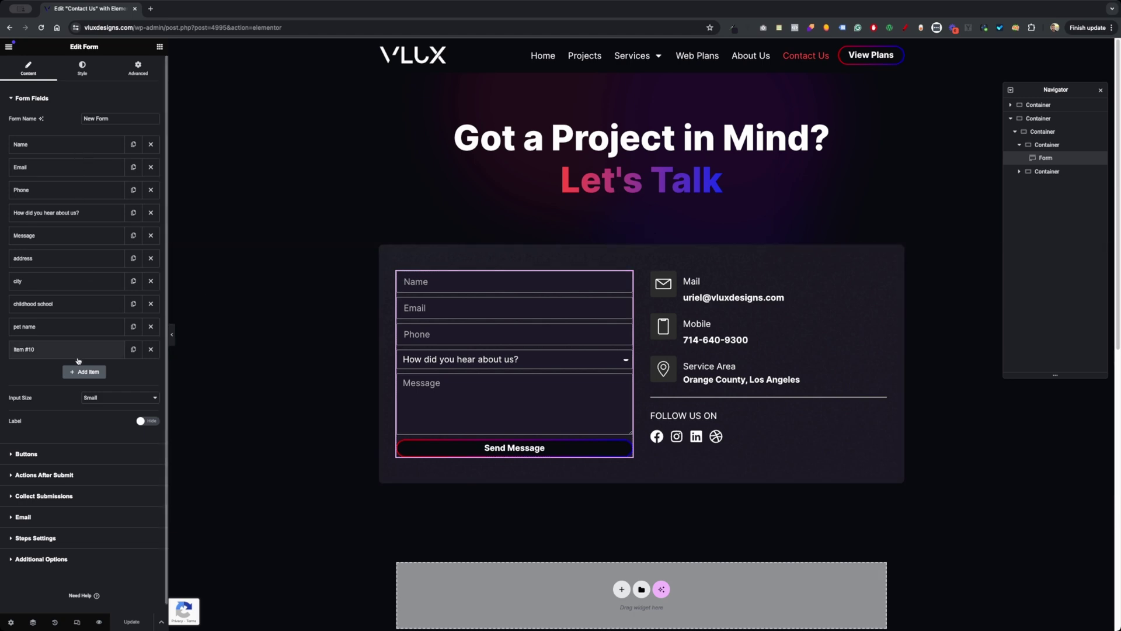
left_click(84, 373)
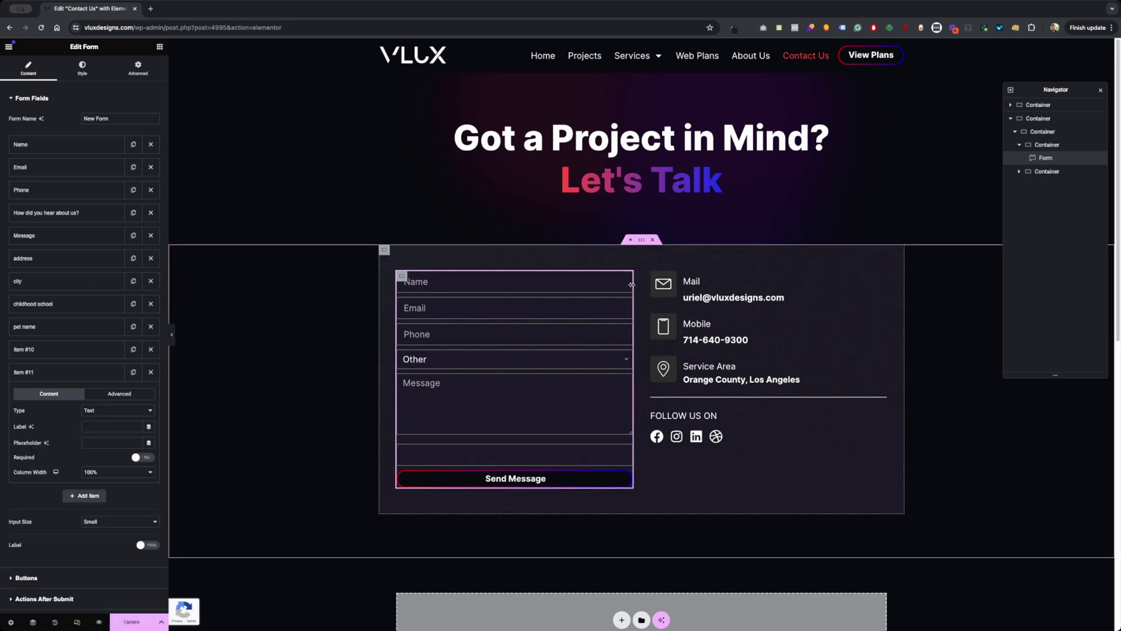
Make the new Item #11 a Hidden field labelled referrer_url
left_click(111, 412)
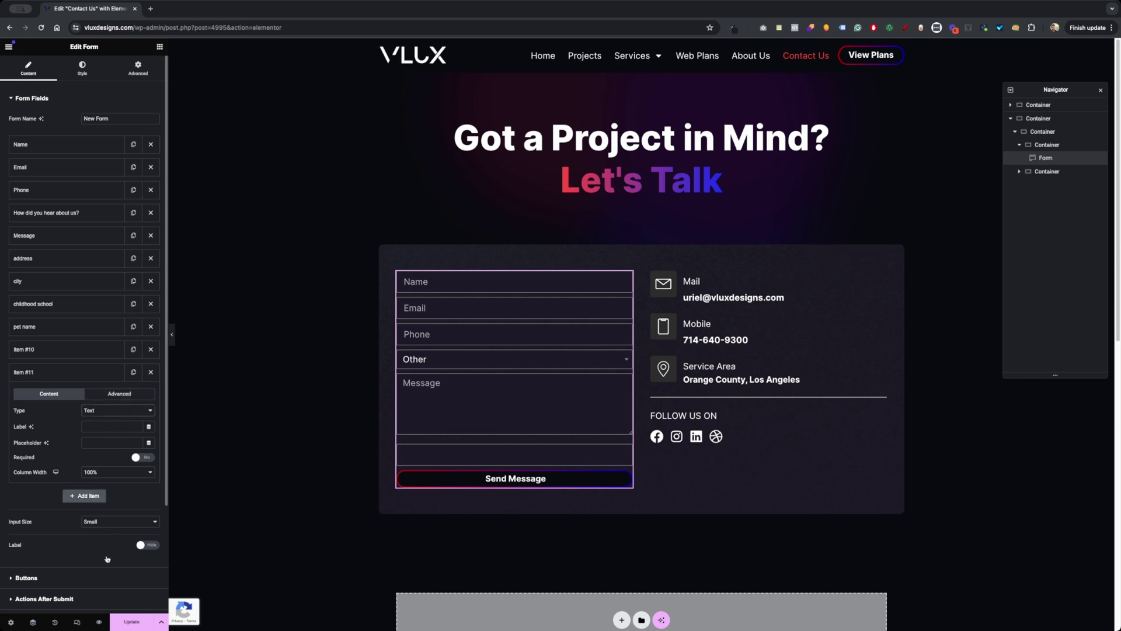
left_click(107, 558)
left_click(111, 423)
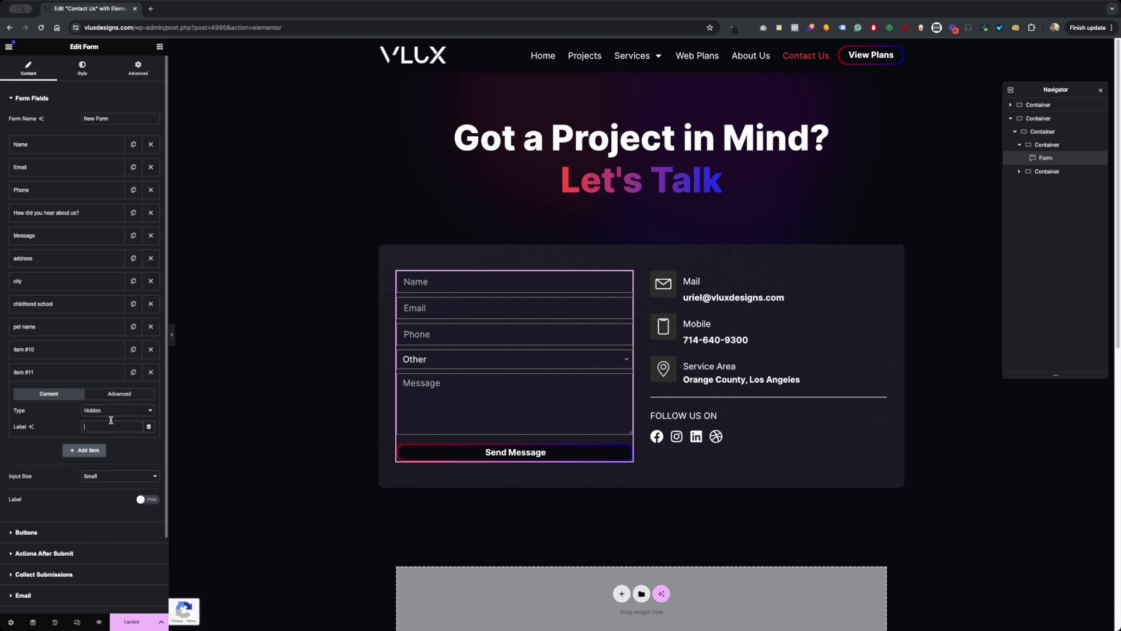
type("referrer_url")
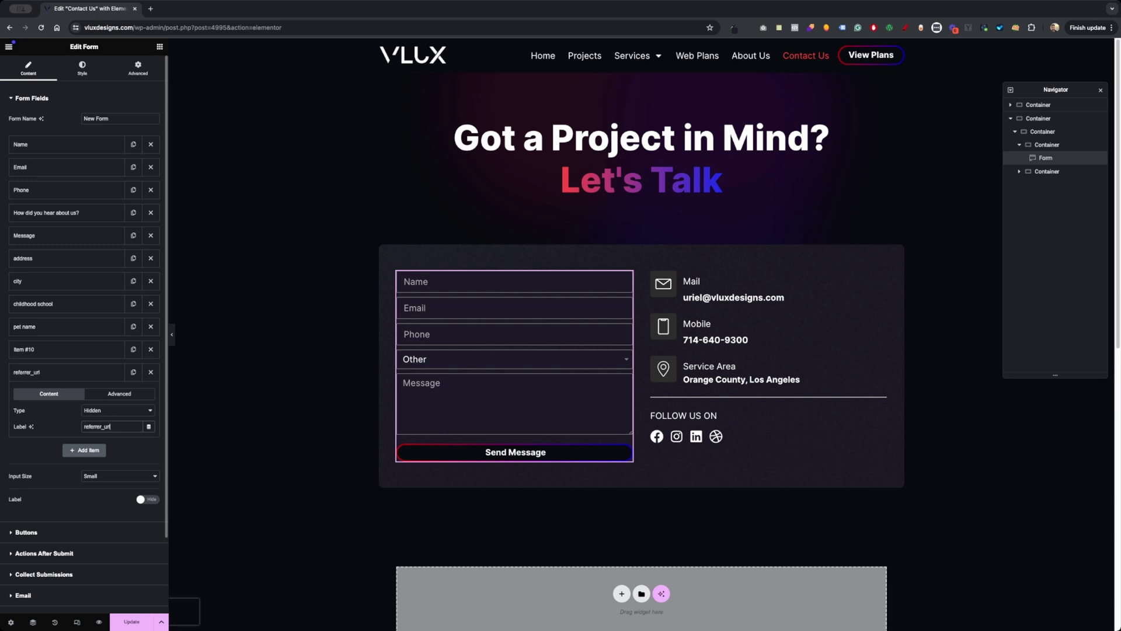
key("super+a")
key("super+c")
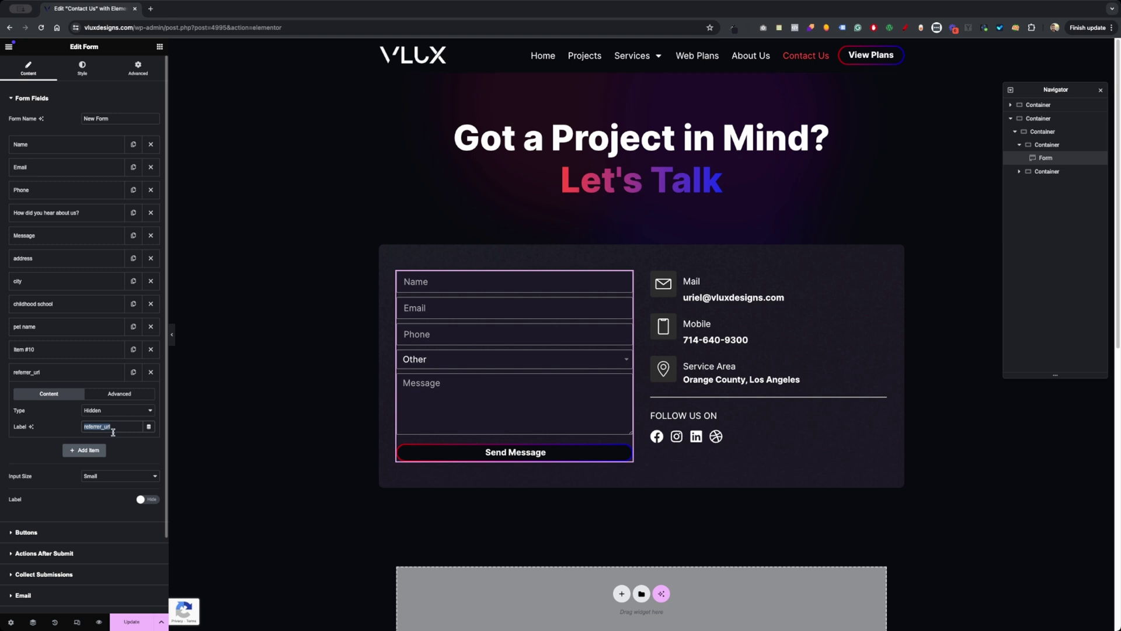
Set the hidden field's Advanced ID to referrer_url
left_click(121, 400)
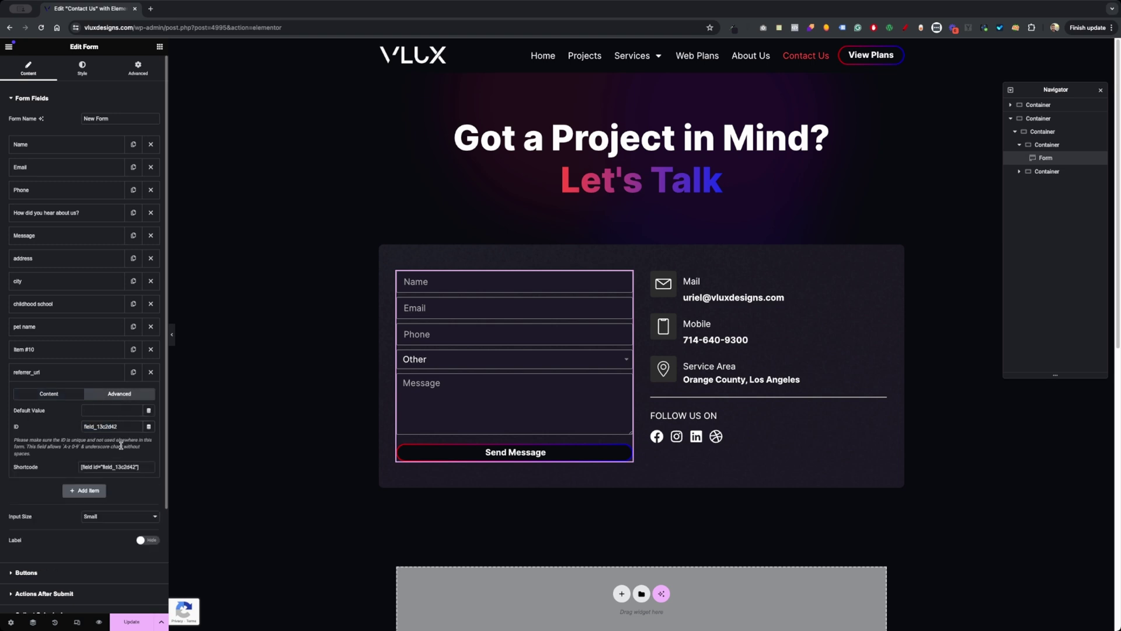
left_click(122, 431)
key("super+a")
key("super+v")
Move the referrer_url field below Message, update the page, and preview it
left_click(59, 373)
left_click_drag(59, 372, 100, 259)
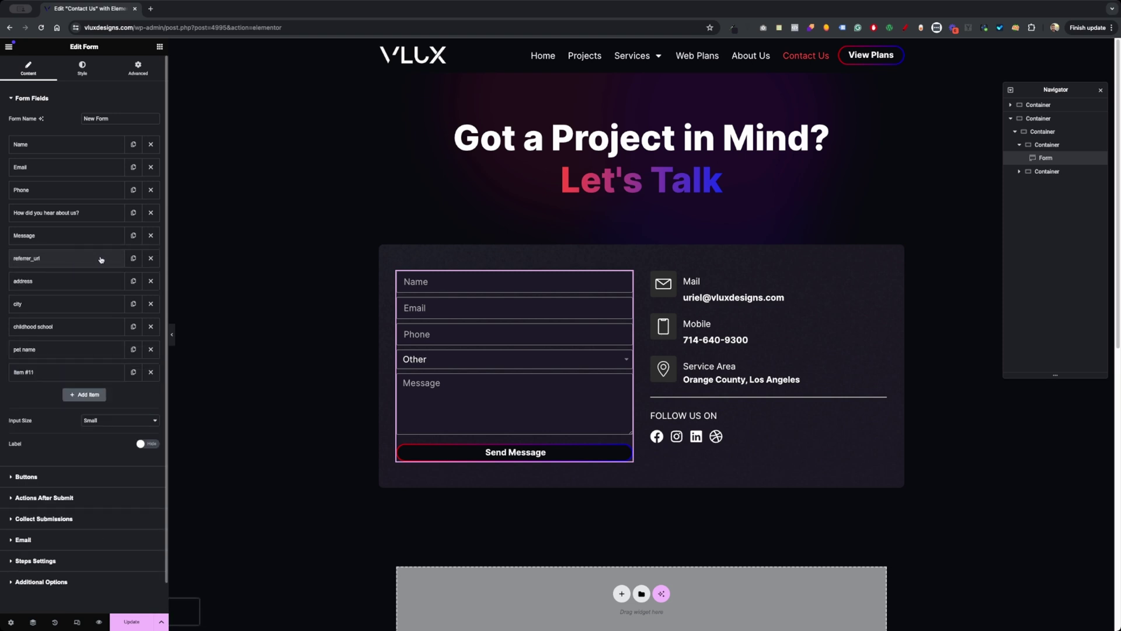
left_click(131, 622)
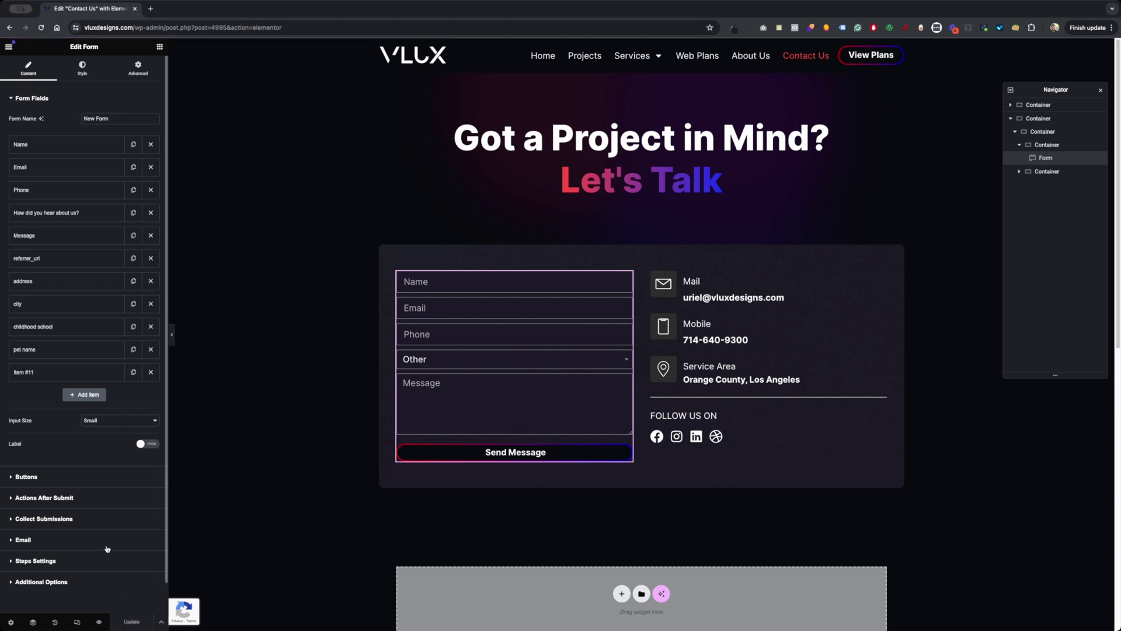
left_click(99, 622)
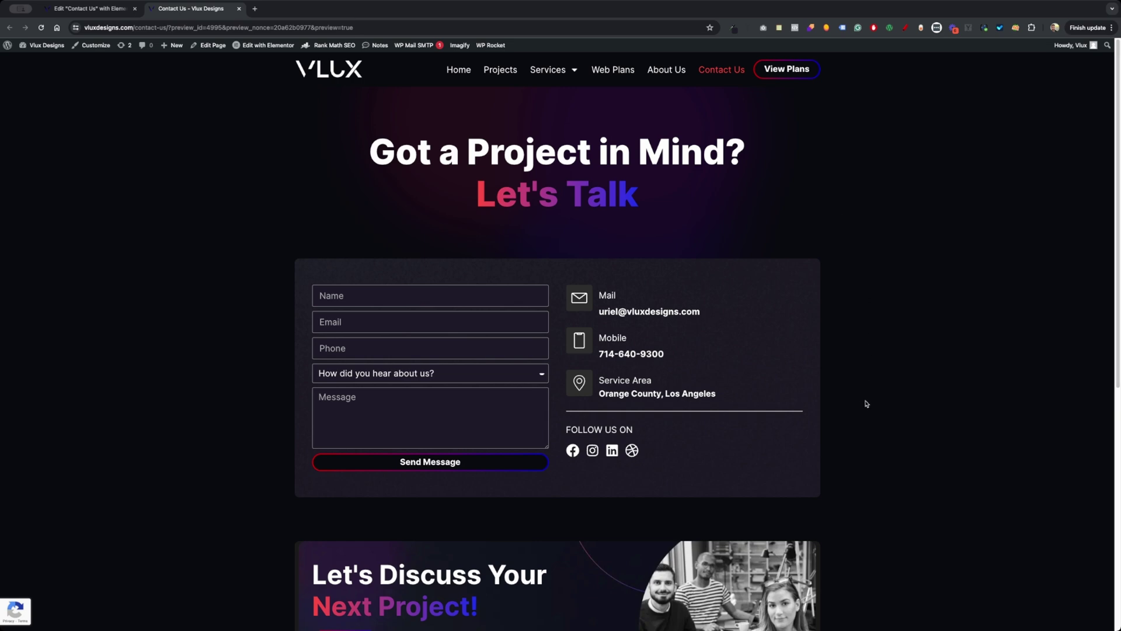
In DevTools, locate the hidden referrer_url input and select its name, form_fields[referrer_url]
key("super+alt+i")
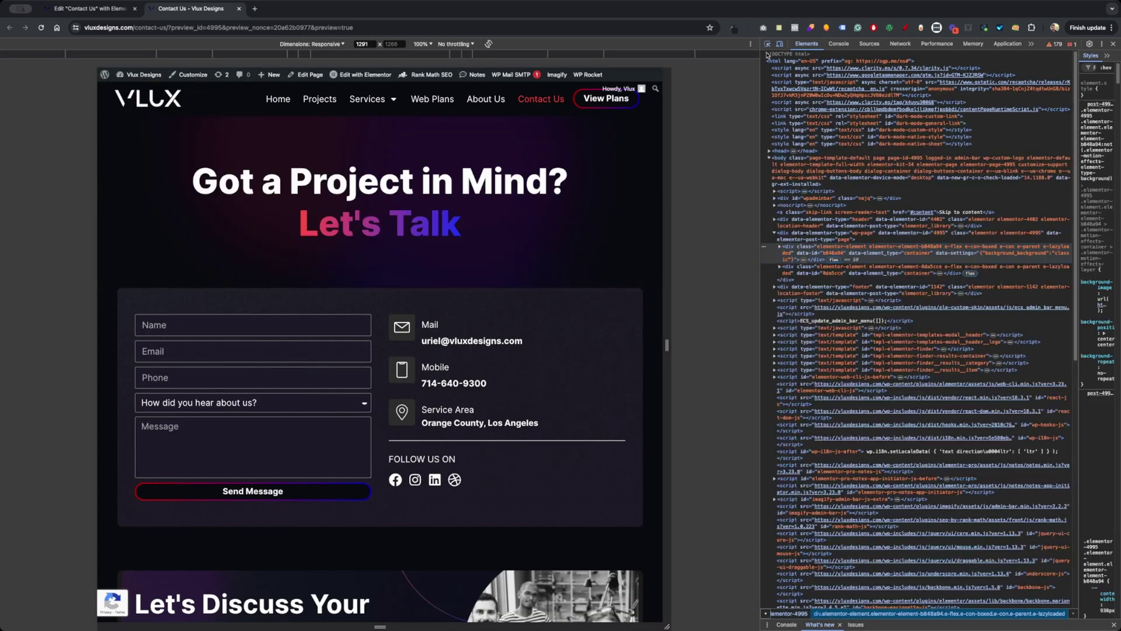
left_click(768, 45)
left_click(326, 437)
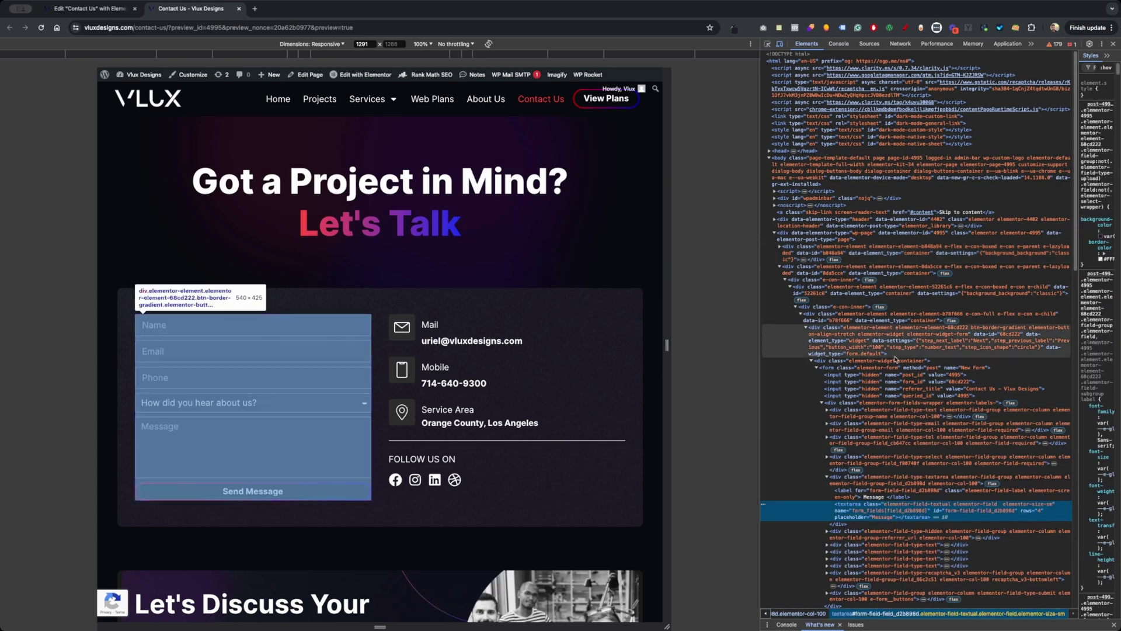
scroll(895, 359, "down", 3)
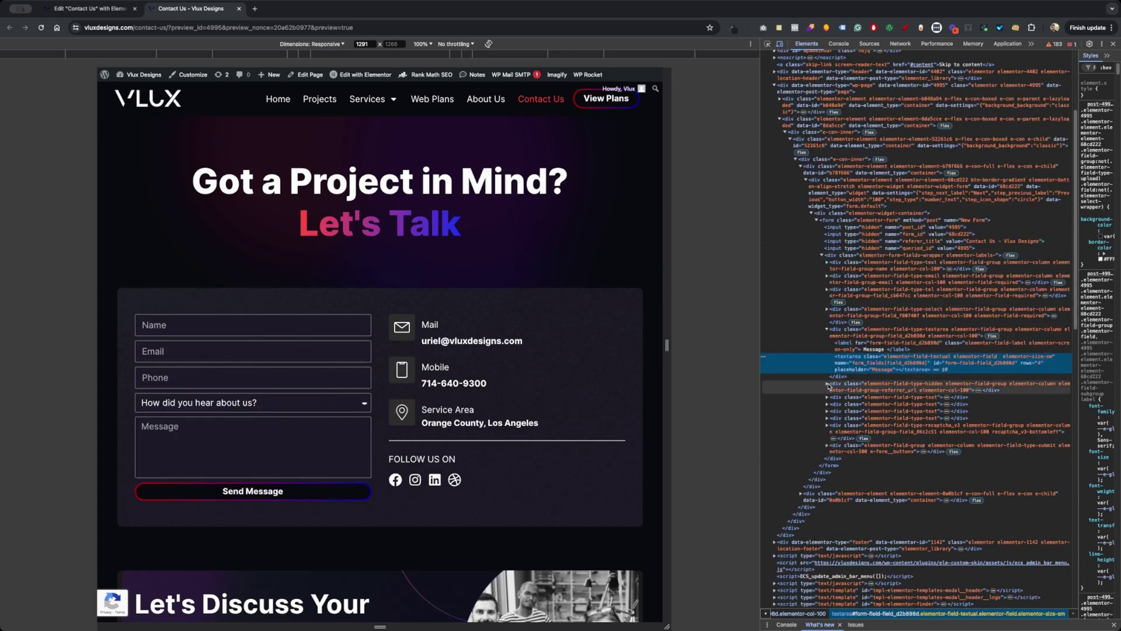
left_click(828, 385)
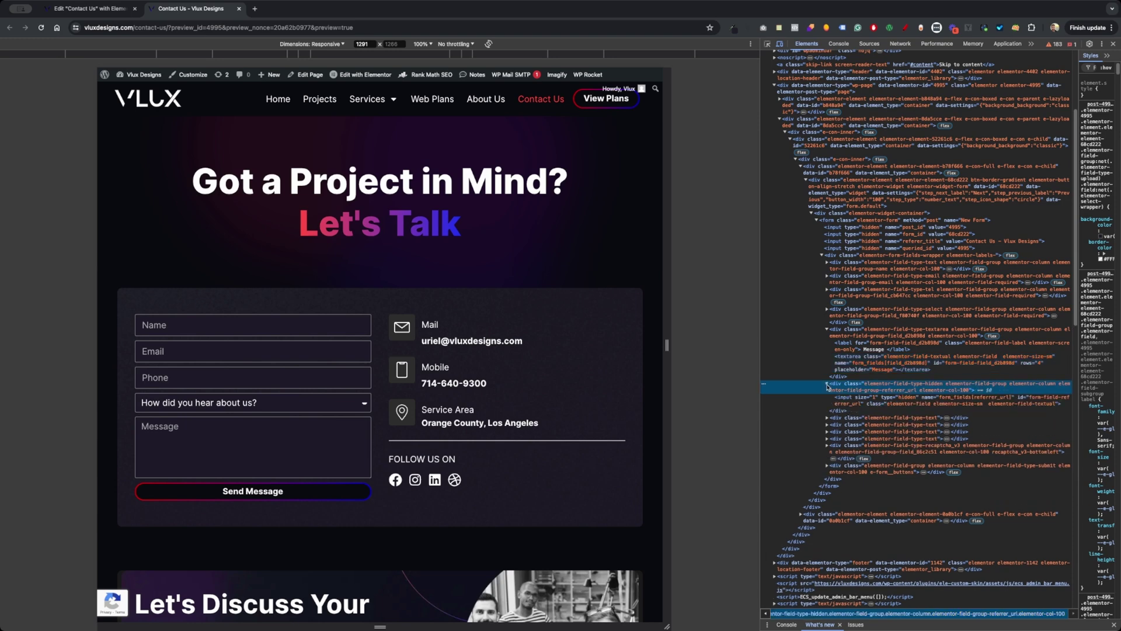
left_click(867, 403)
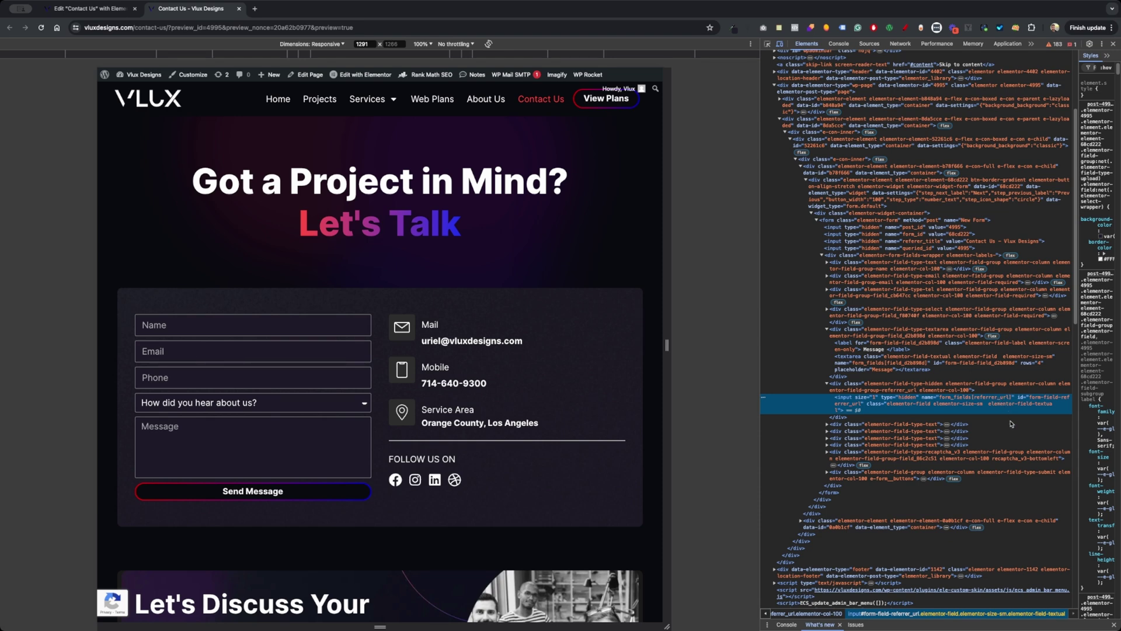
key("F2")
left_click_drag(942, 400, 1013, 400)
key("super+c")
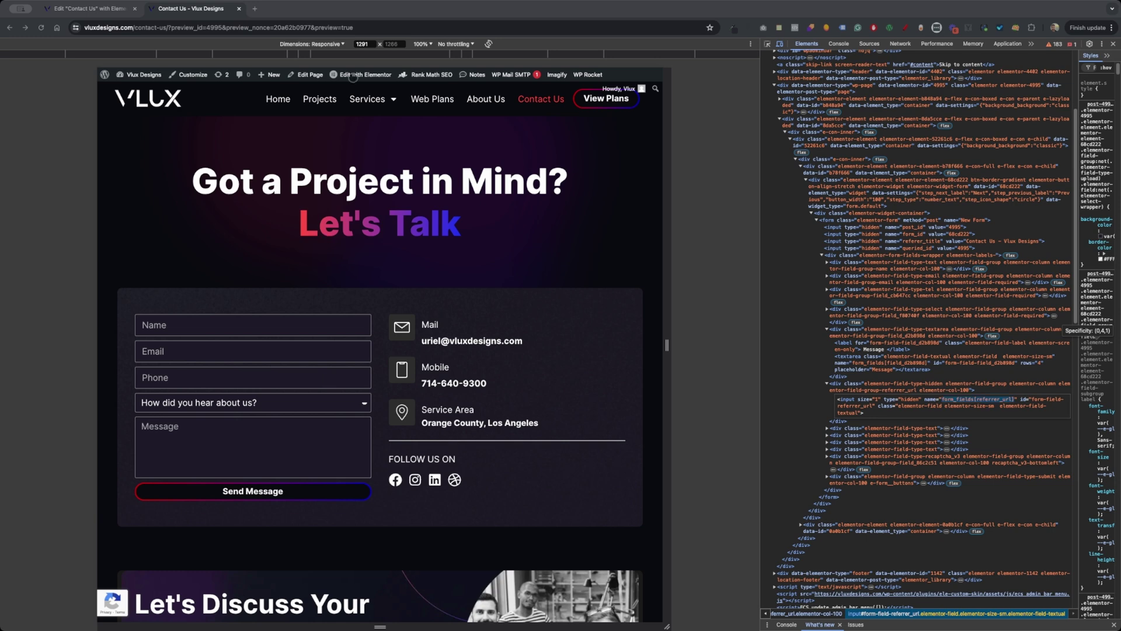
left_click(91, 10)
Exit Elementor to Custom Code and trash the old 'Append Referrer URL to form' snippet
left_click(13, 46)
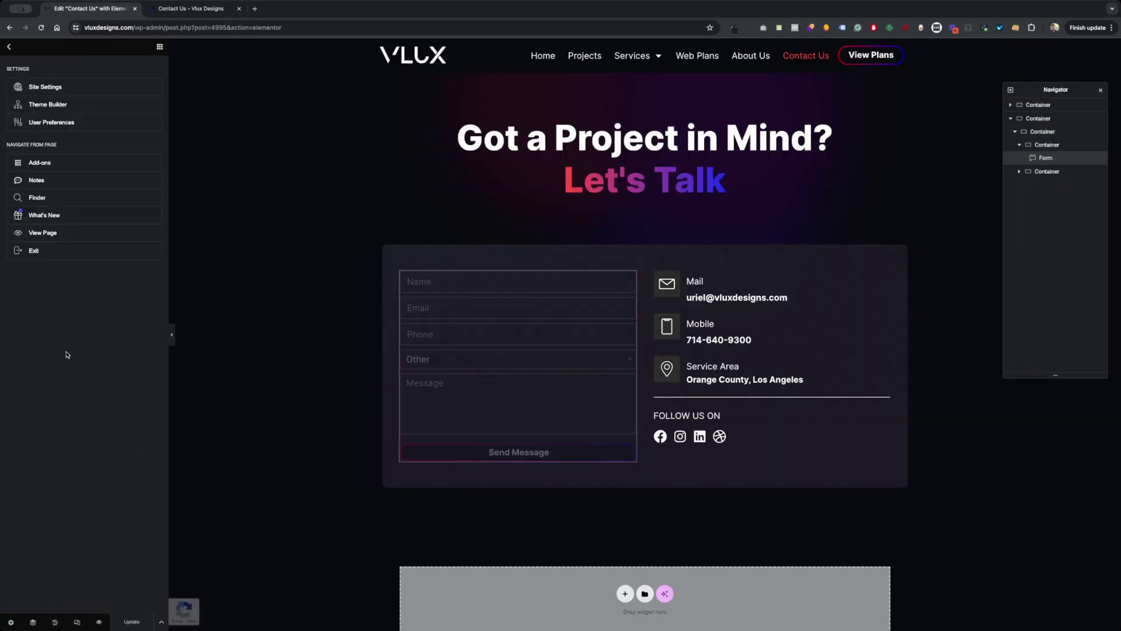
left_click(49, 251)
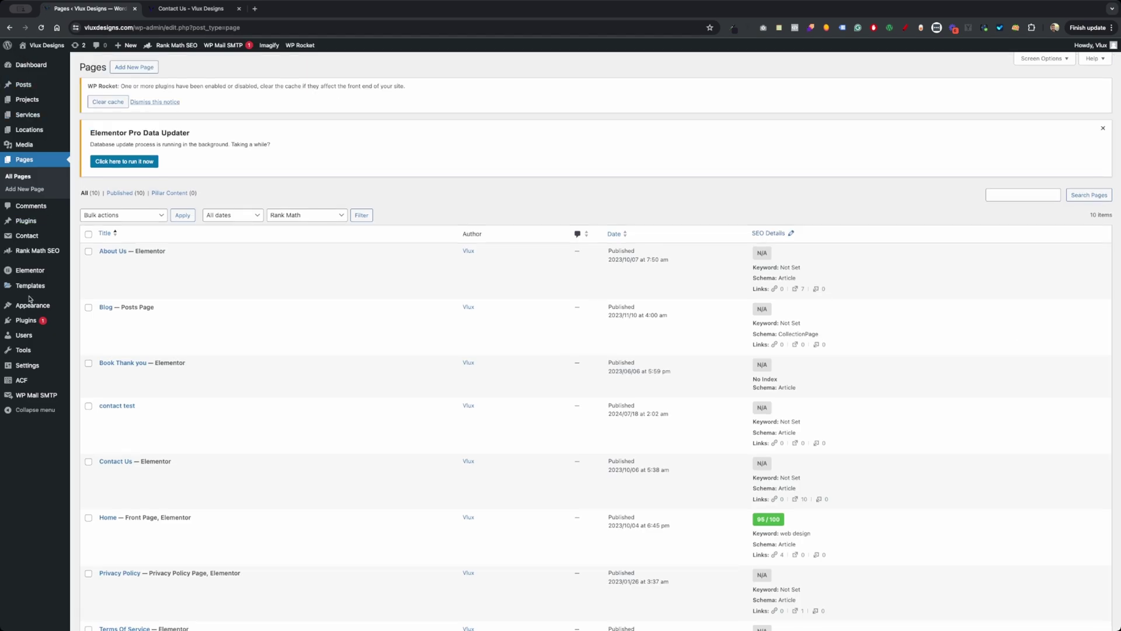
mouse_move(30, 267)
left_click(108, 338)
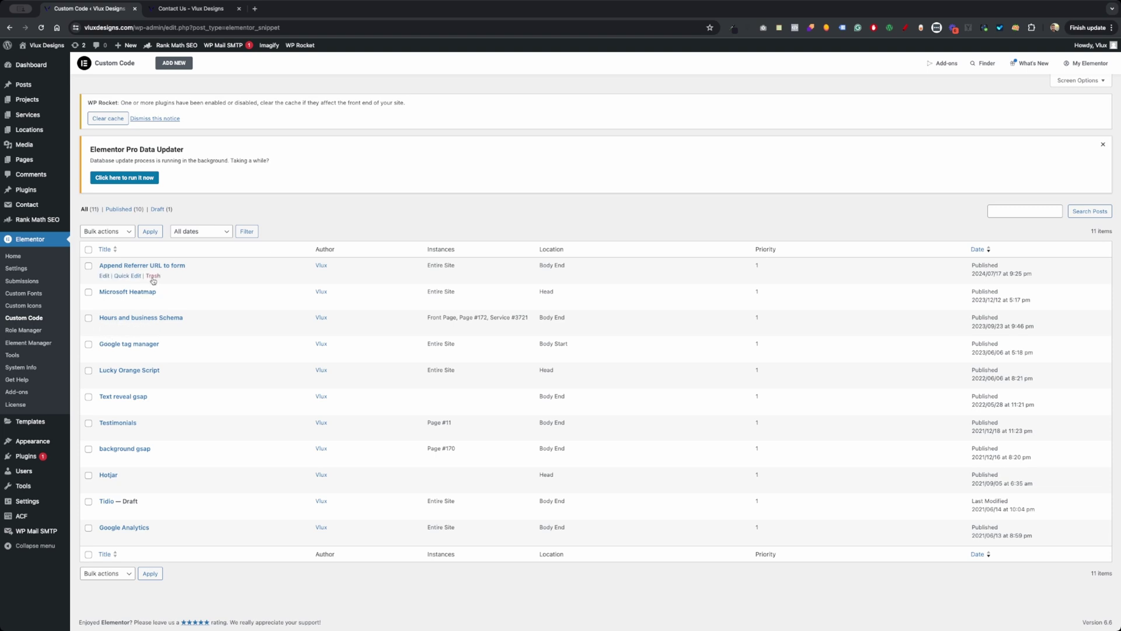
left_click(154, 276)
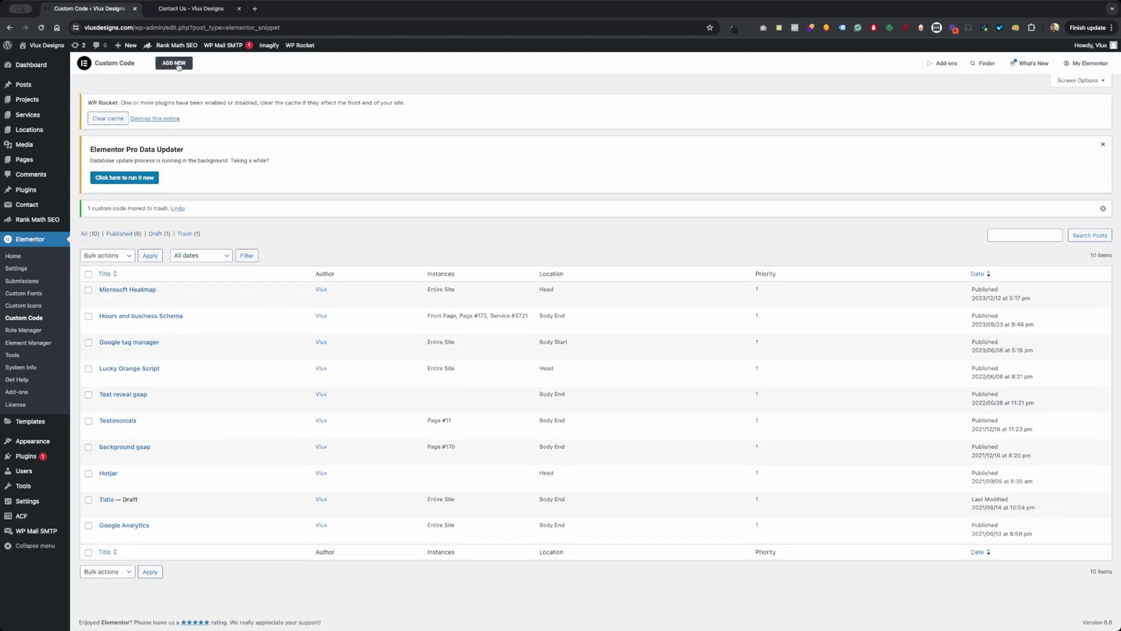
Start a new custom code snippet titled 'Append Referrer Url to form'
left_click(178, 66)
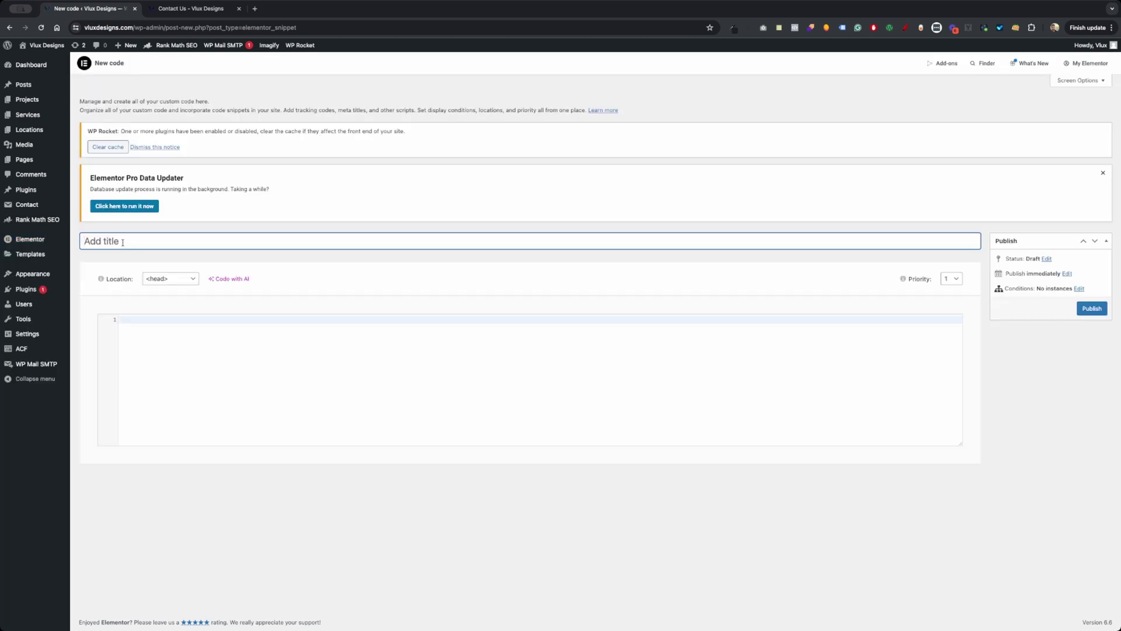
type("Append Referrer Url to form")
left_click(187, 371)
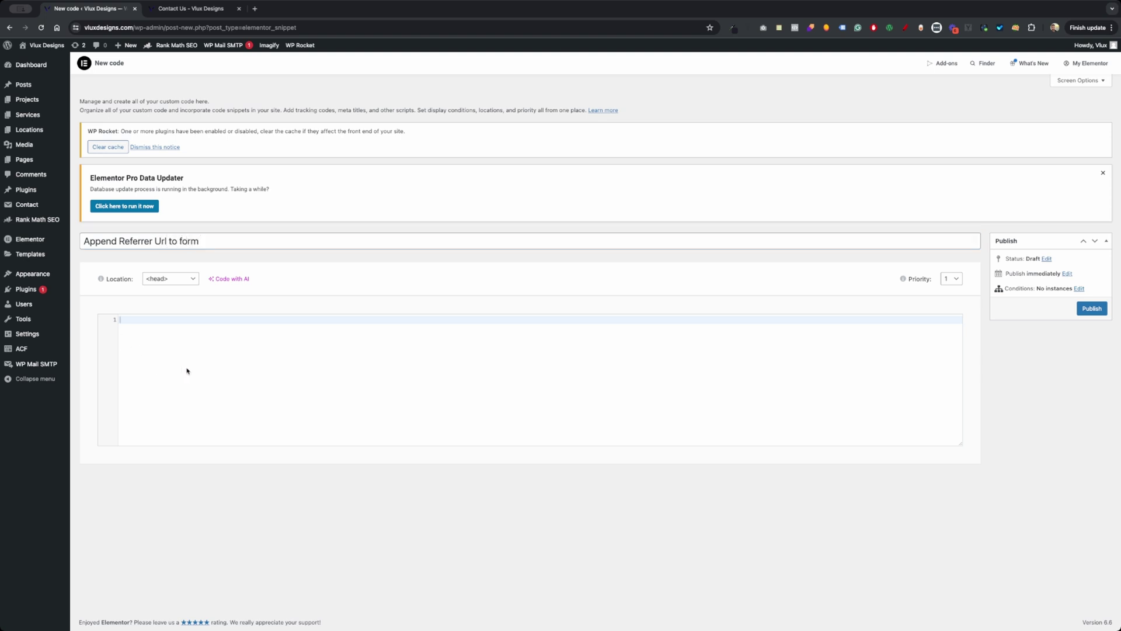
Set the snippet location to </body> - End and paste in the 54-line referrer script
left_click(180, 301)
left_click(178, 315)
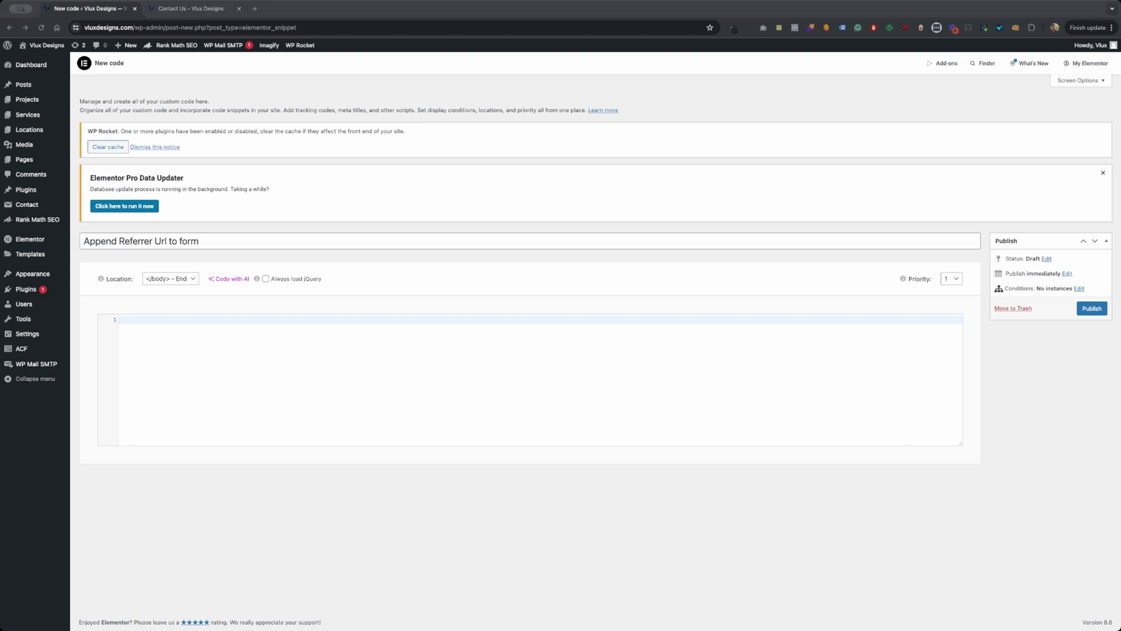
left_click(413, 347)
type("<script> document.addEventListener('DOMContentLoaded', () => {      // Function to get the referrer URL and save it to local storage with an expiry     function saveInitialReferrer() {         if (!localStorage.getItem('initial_referrer')) {             const referrer = document.referrer || \"direct\";             const referrerData = {                 url: referrer,                 expiry: new Date().getTime() + 30 * 24 * 60 * 60 * 1000 // 30 days in milliseconds             };             localStorage.setItem('initial_referrer', JSON.stringify(referrerData));         }     }      // Function to get the saved referrer from local storage if it's not expired     function getSavedReferrer() {         const referrerData = JSON.parse(localStorage.getItem('initial_referrer'));         if (referrerData) {             if (new Date().getTime() < referrerData.expiry) {                 return referrerData.url;             } else {                 localStorage.removeItem('initial_referrer');             }         }         return null;     }      // Function to set the referrer URL to the hidden input field     function setReferrerInFormField() {         const referrer = getSavedReferrer();         console.log(referrer);          if (referrer) {             // Set the referrer value in the form field if it exists             const referrerField = document.querySelector('input[name=\"\"]');             if (referrerField) {                 referrerField.value = referrer;             }         }     }      // Call the function to save the referrer when the script runs     saveInitialReferrer();      // Specify the specific pages where you want to set the referrer in the form field     const specificPages = ['/contact/', '/about/', '/services/']; // Add more paths as needed      // Check if the current page is one of the specific pages     if (specificPages.includes(window.location.pathname)) {         setReferrerInFormField();     } }); </script>")
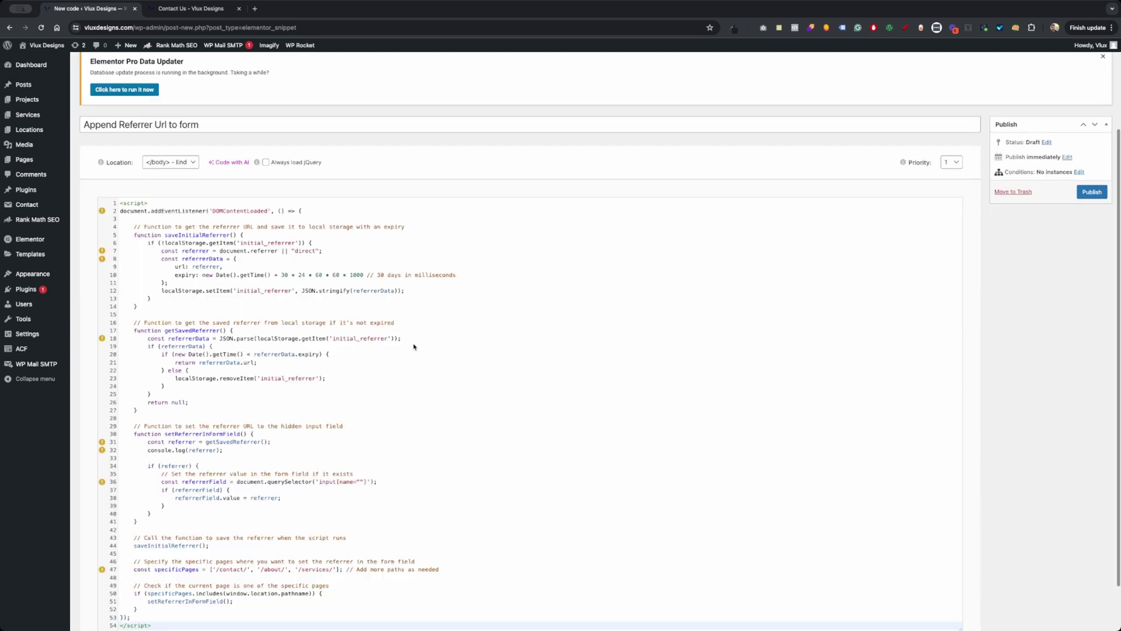
Fill line 36's empty name with form_fields[referrer_url] and check the resulting input selector
scroll(352, 436, "down", 2)
left_click(361, 425)
key("super+Tab")
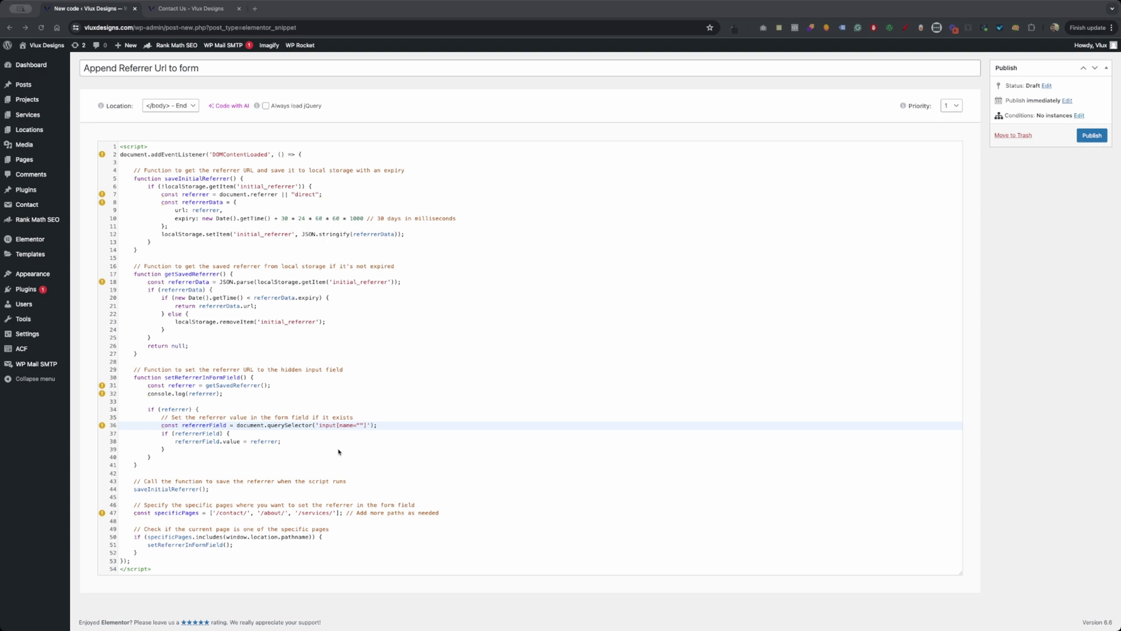
key("super+Tab")
key("super+v")
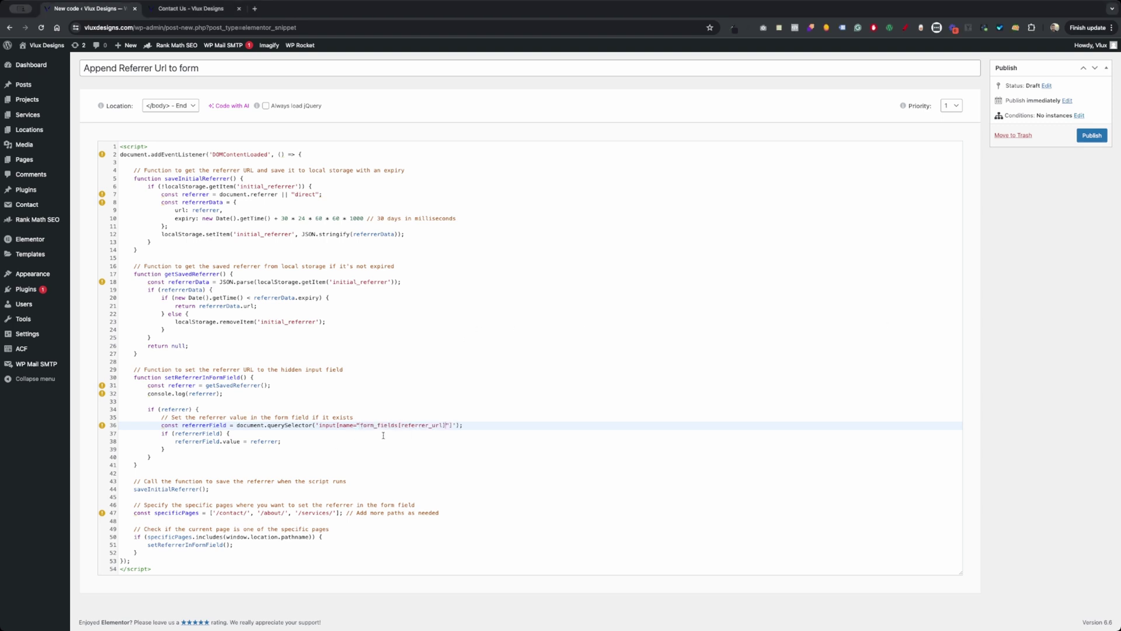
left_click_drag(319, 426, 463, 426)
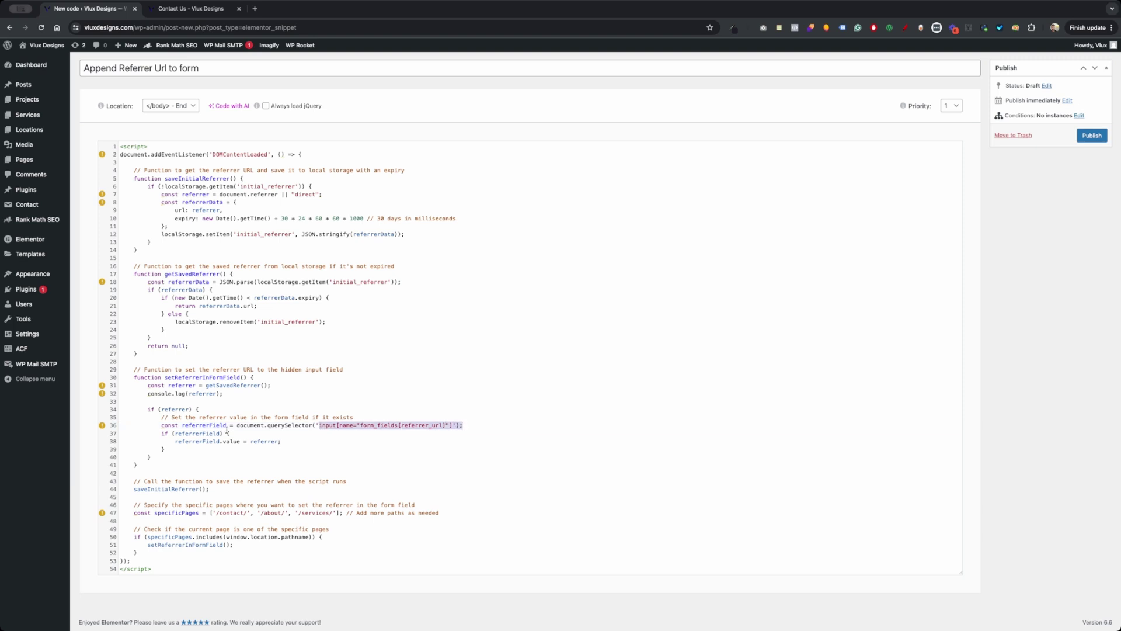
left_click(306, 427)
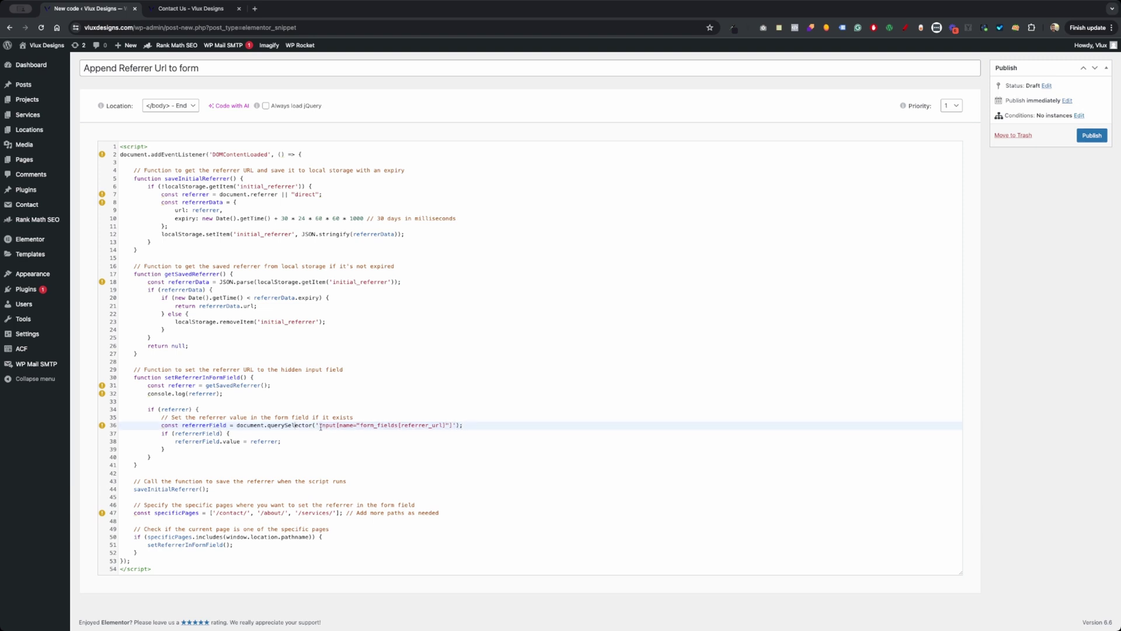